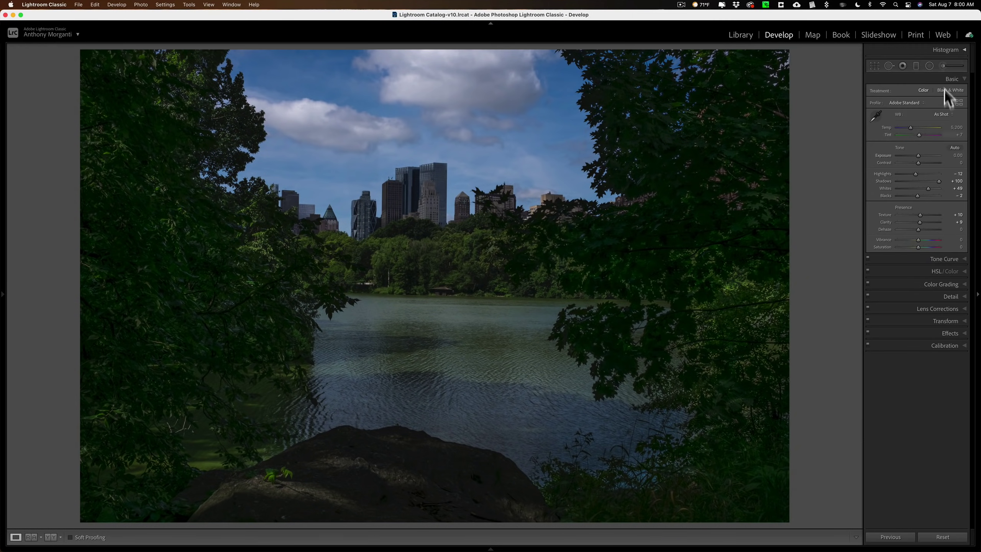
- Draw a small radial filter on the grey canvas just beyond the photo's top-right corner
left_click(929, 65)
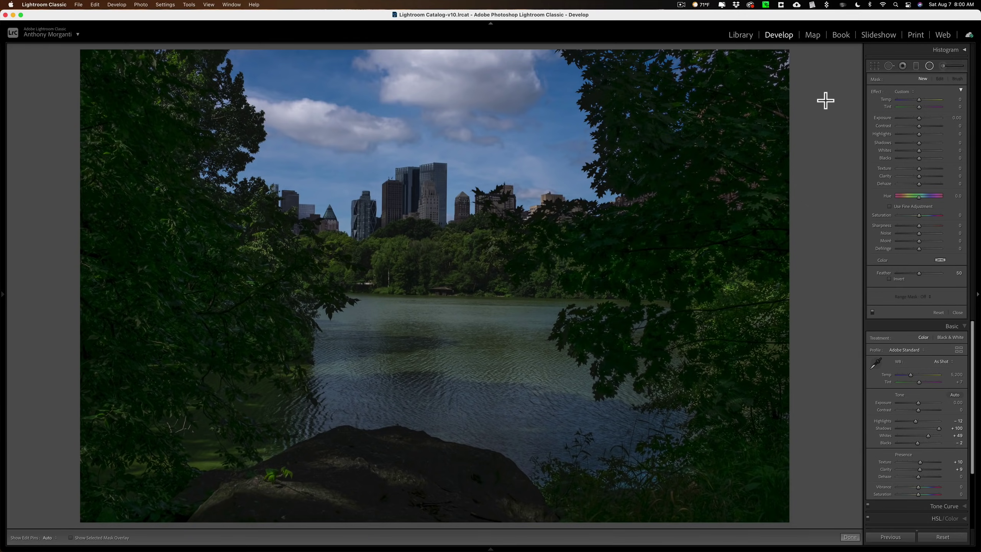
left_click_drag(825, 100, 833, 116)
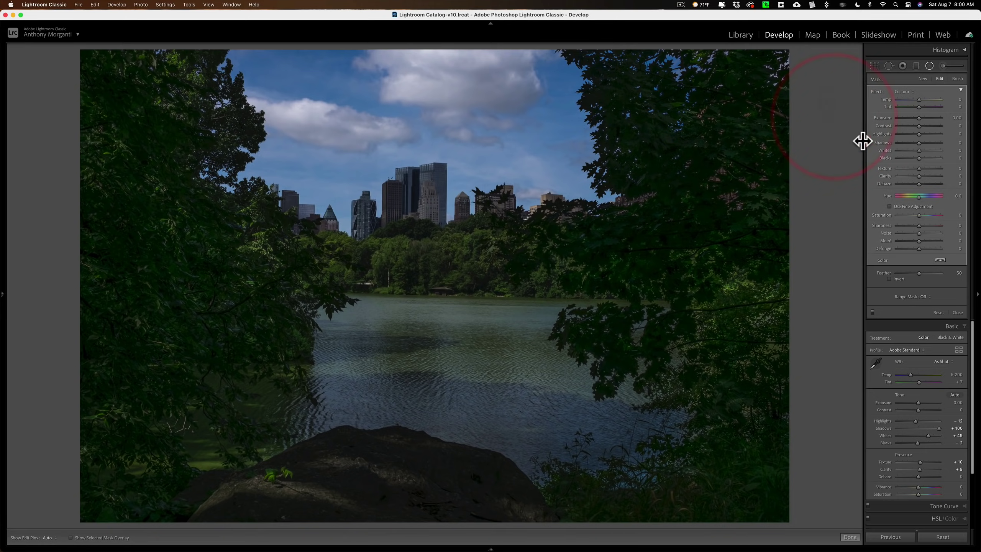
mouse_move(826, 101)
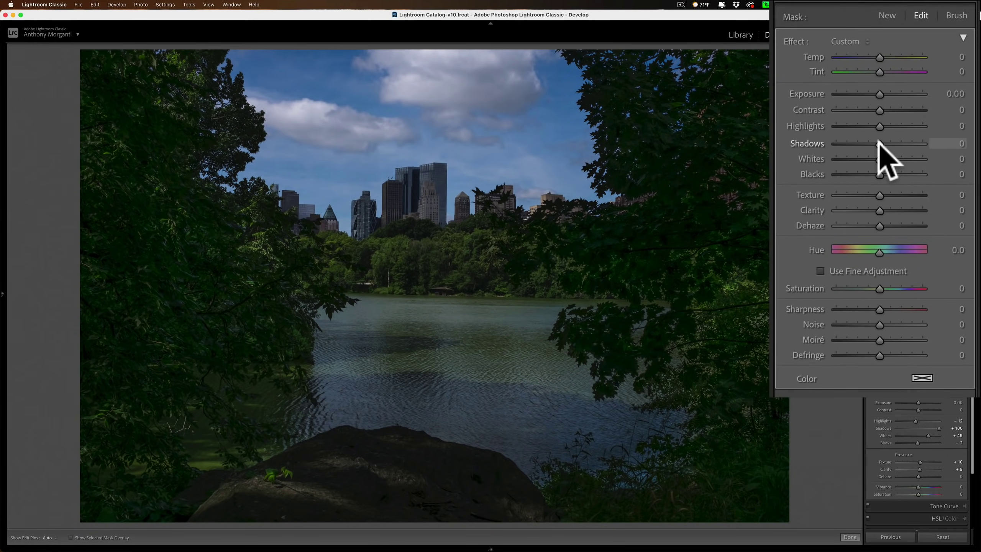
- Set the radial filter's Shadows to 100 and the Basic panel Shadows to +100
left_click_drag(879, 143, 963, 142)
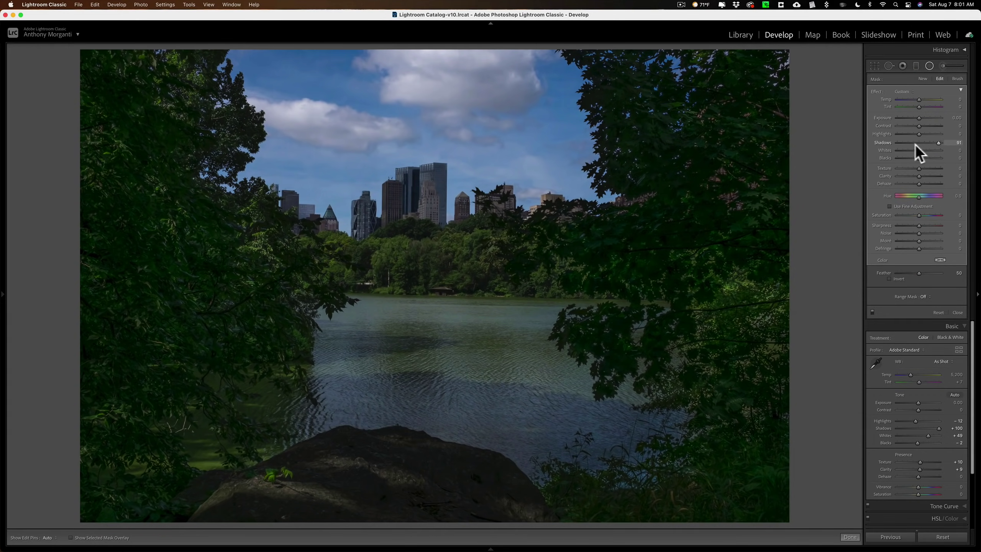
left_click(945, 143)
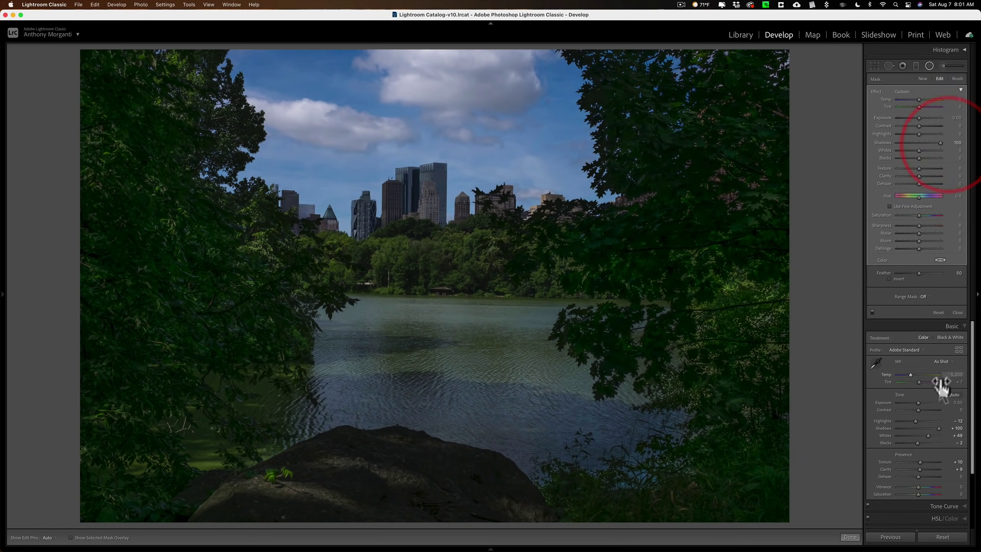
mouse_move(934, 427)
left_mouse_down()
mouse_move(912, 428)
mouse_move(953, 428)
left_mouse_up()
left_click(955, 428)
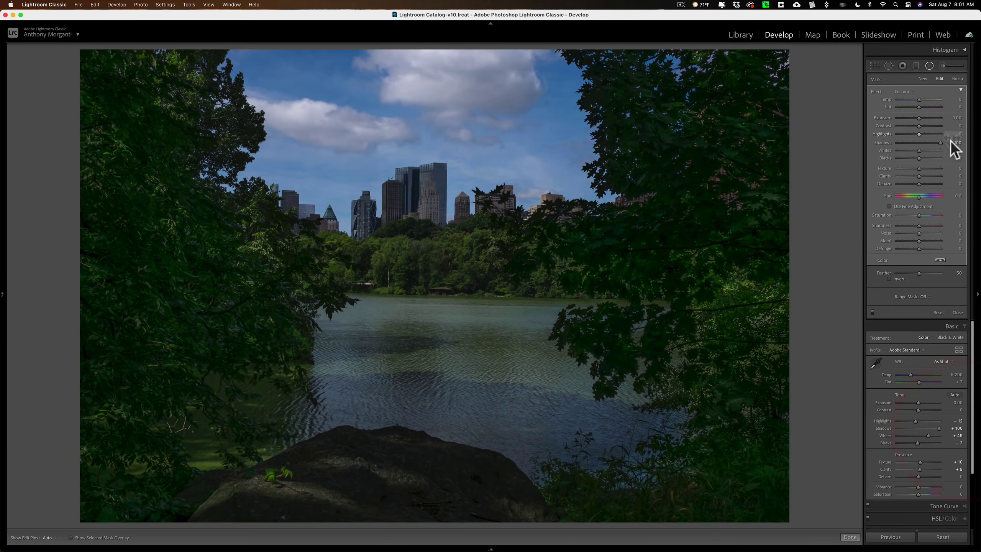
mouse_move(939, 143)
left_mouse_down()
mouse_move(921, 143)
mouse_move(963, 143)
mouse_move(942, 145)
left_mouse_up()
left_click(950, 143)
- Add two more radial filters lower along the photo's right edge, each with Shadows at 100
mouse_move(826, 101)
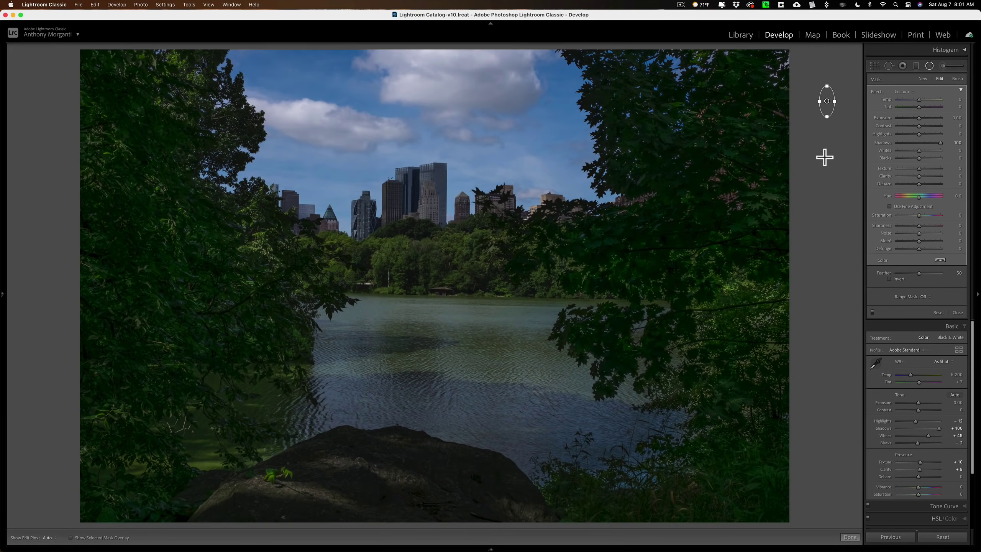
left_click(825, 164)
left_click(825, 164)
left_click_drag(918, 141, 962, 147)
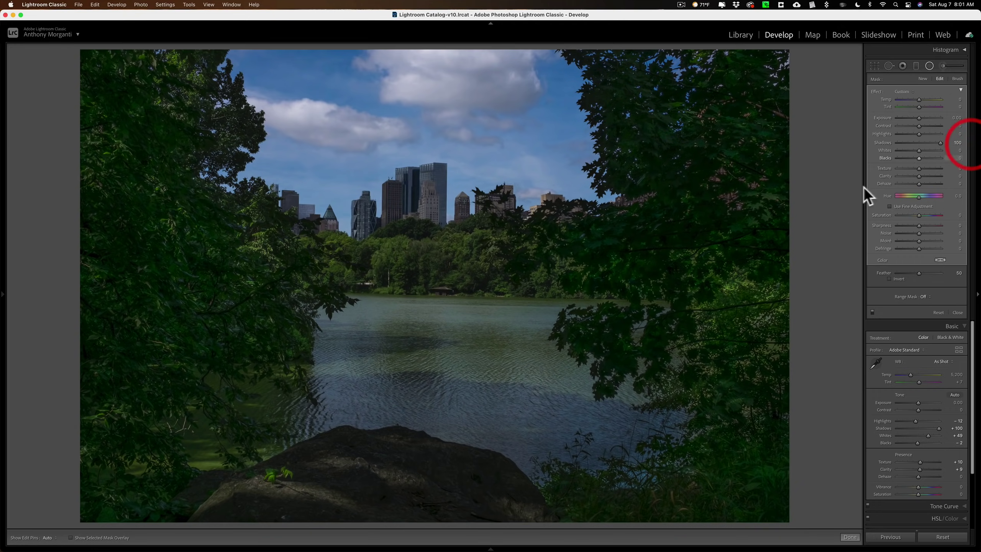
left_click_drag(825, 221, 830, 241)
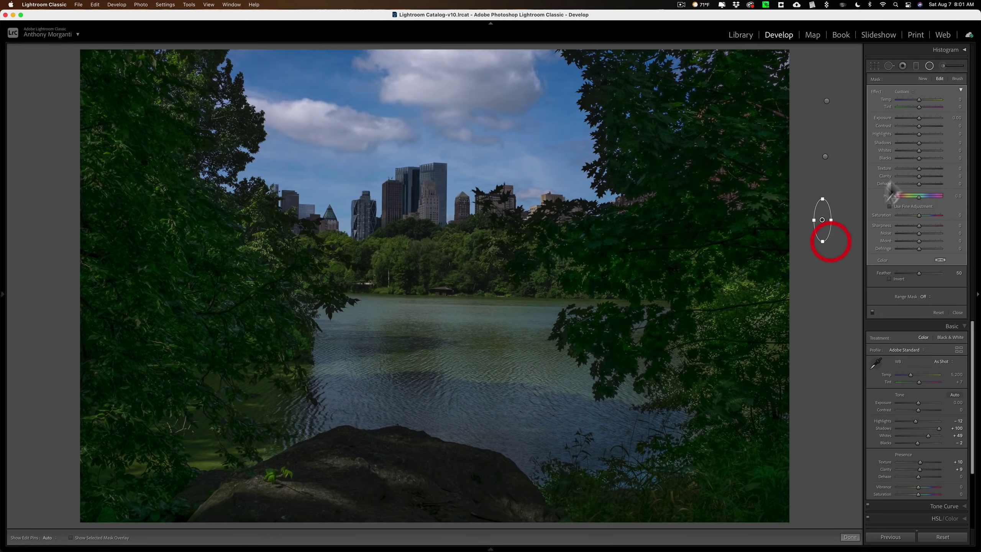
left_click(963, 144)
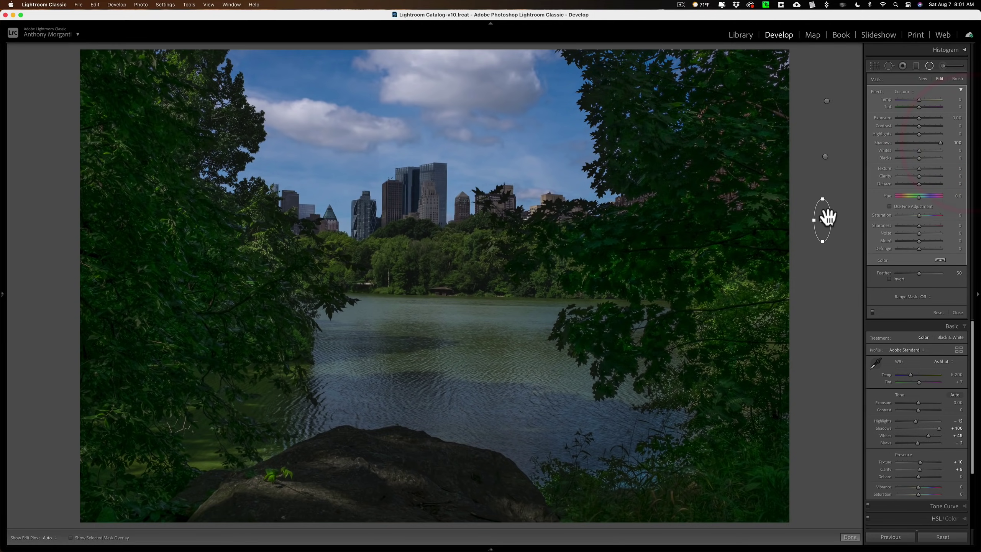
mouse_move(822, 220)
- Delete the extra radial filters and place a new small one by the top-right corner
key("BackSpace")
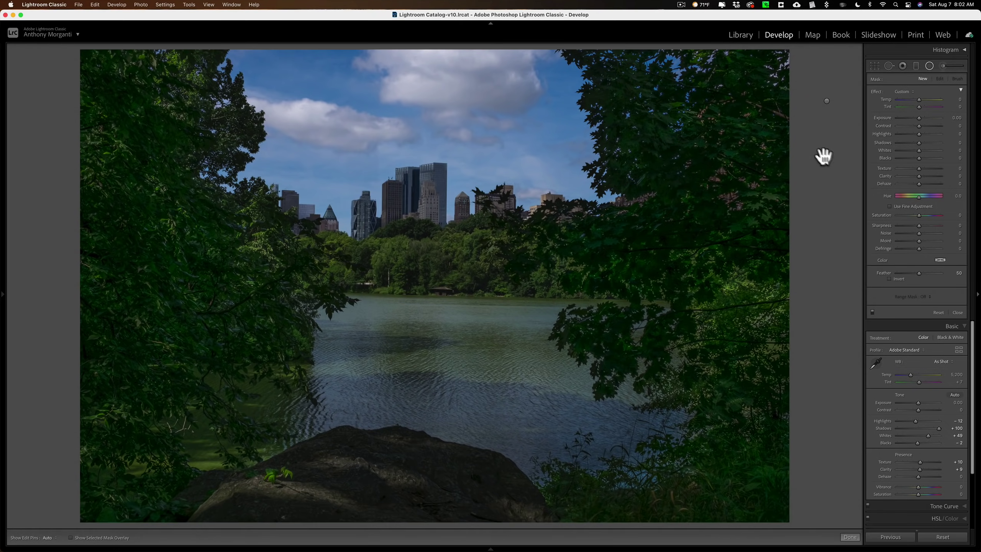
left_click(825, 157)
key("BackSpace")
left_click(828, 103)
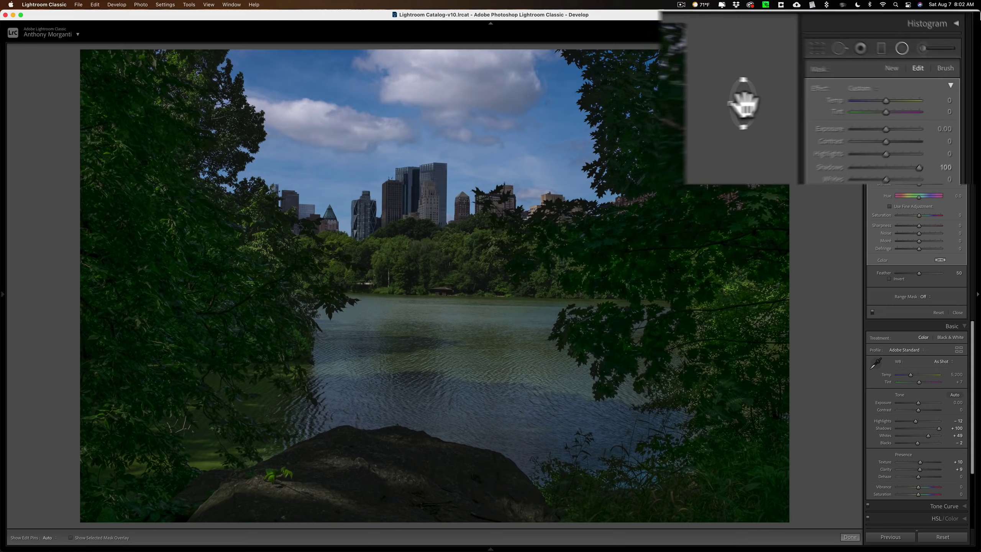
- Duplicate the shadows-100 radial filter twice, moving the copies down the right edge
mouse_move(826, 101)
right_click(673, 120)
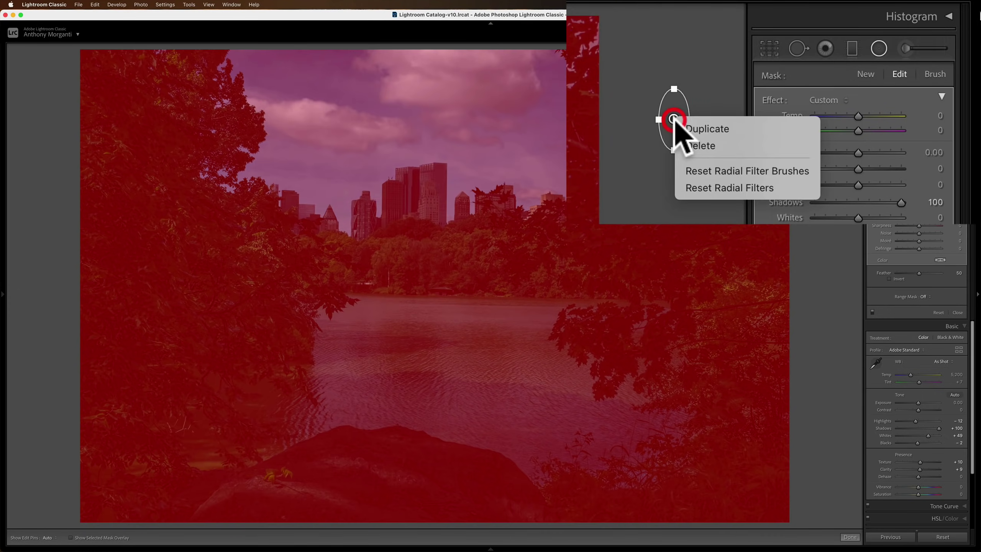
left_click(695, 129)
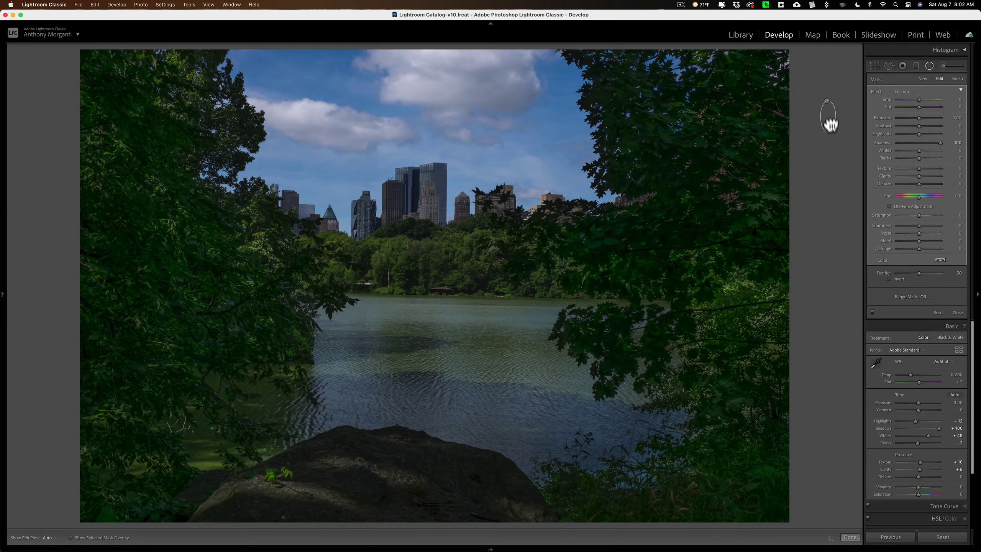
left_click_drag(830, 124, 827, 99)
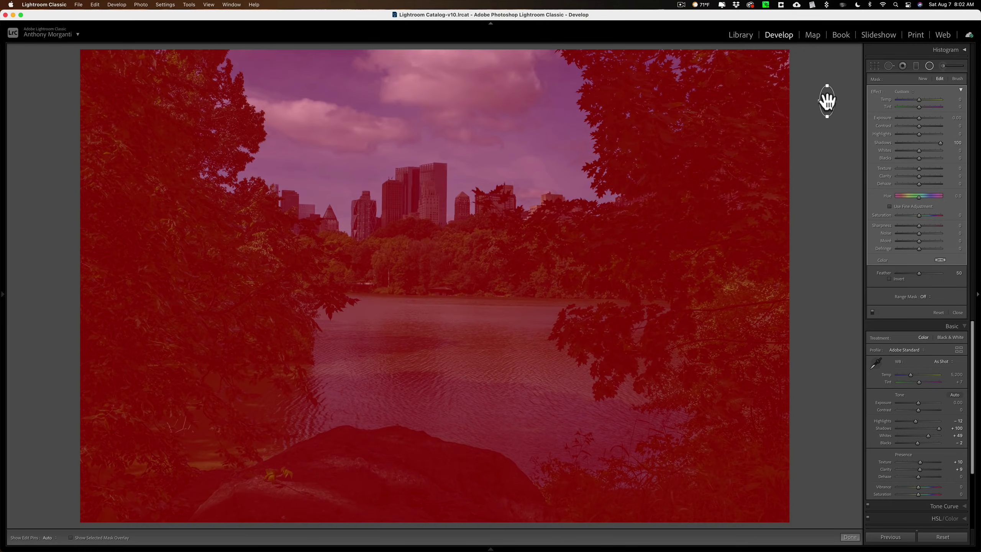
right_click(827, 100)
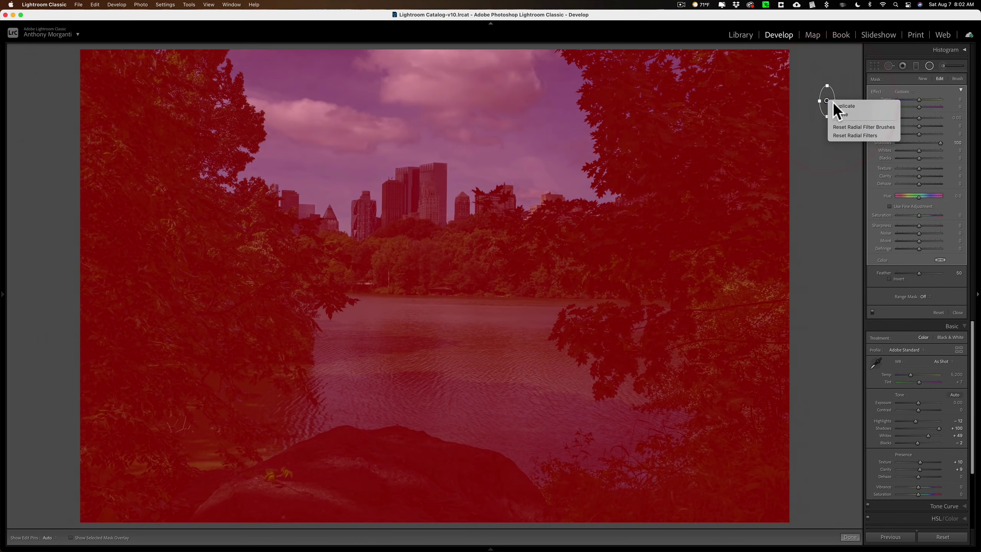
left_click(833, 104)
left_click_drag(828, 102, 832, 189)
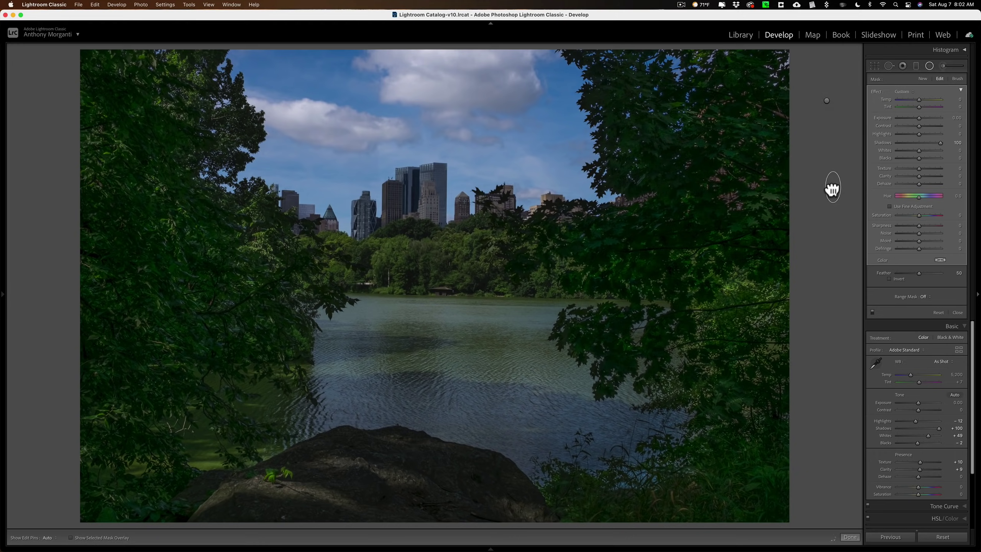
- Move the top radial filter down the right edge and duplicate it once more
left_click(827, 102)
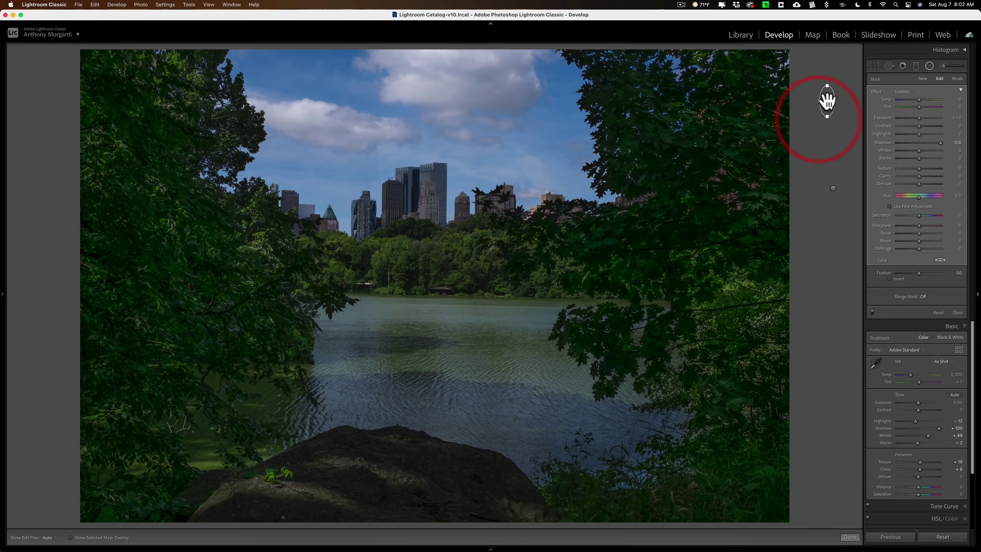
left_click_drag(826, 100, 815, 143)
right_click(815, 144)
left_click(823, 148)
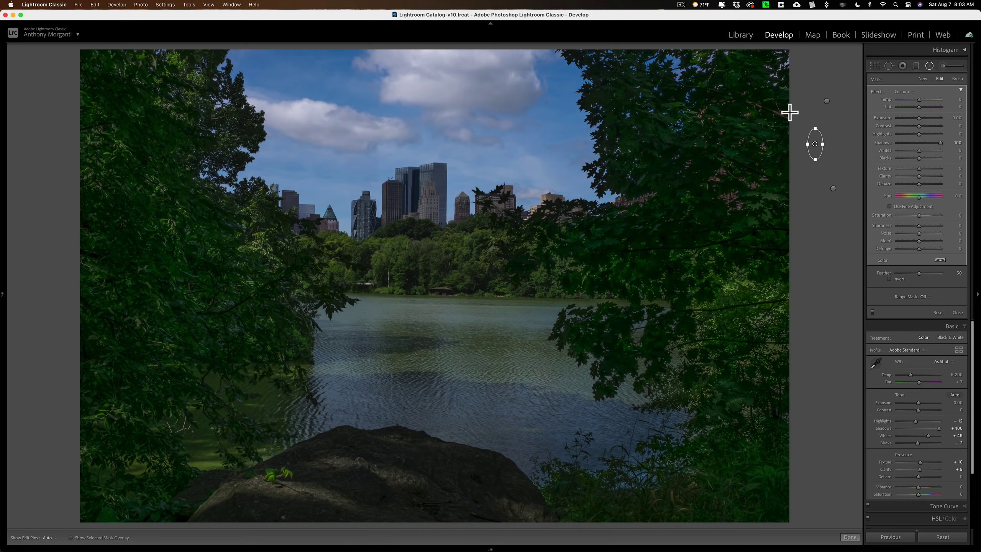
- Delete the two extra radial filter copies, then select the remaining top-right filter
key("BackSpace")
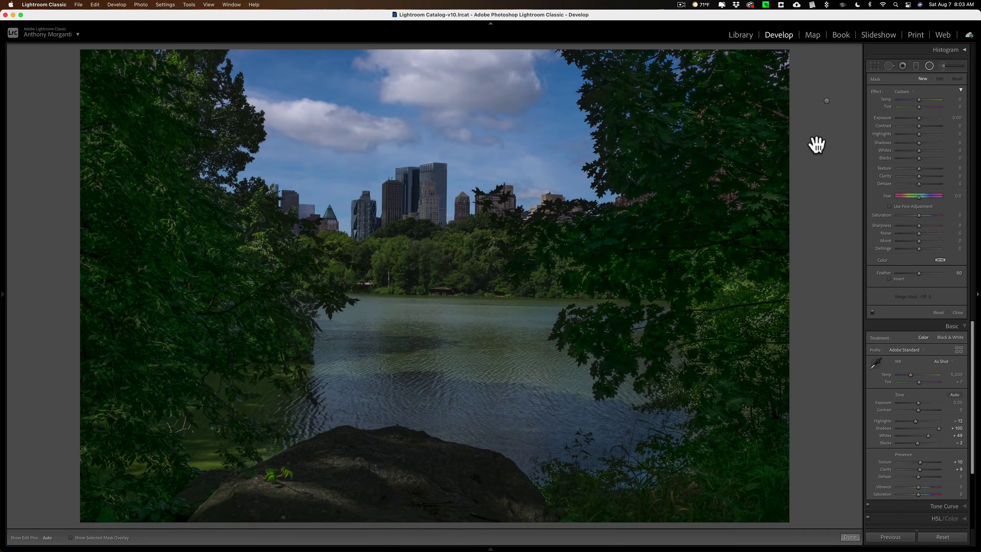
left_click(815, 144)
key("BackSpace")
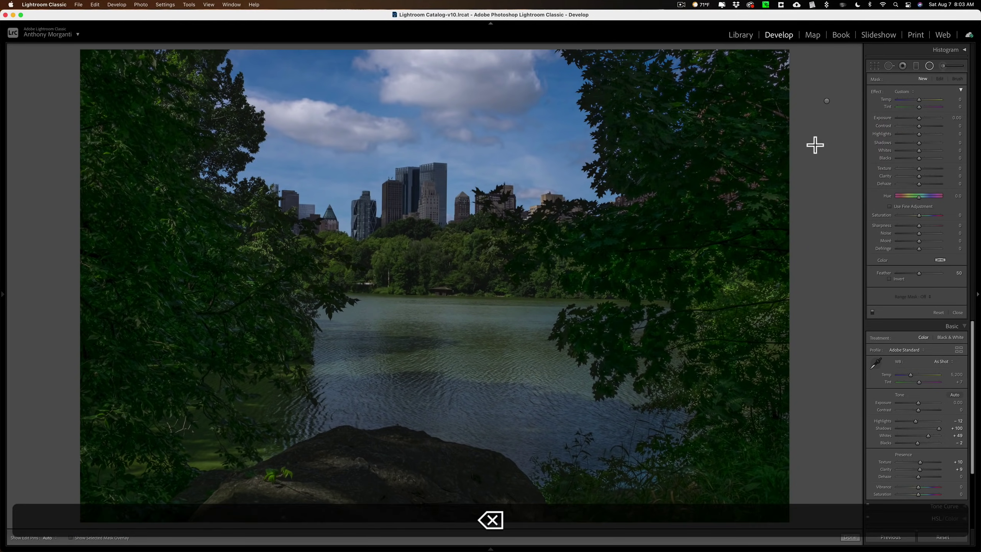
left_click(826, 100)
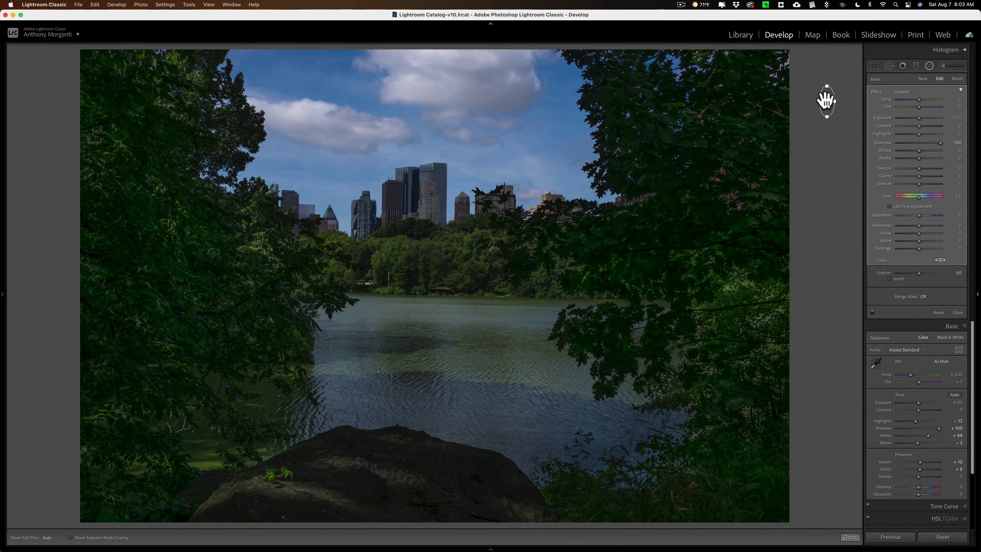
mouse_move(826, 100)
- Set the filter's Range Mask to Color sampled from the blue sky, keeping Shadows at 100
left_click(926, 296)
left_click(906, 300)
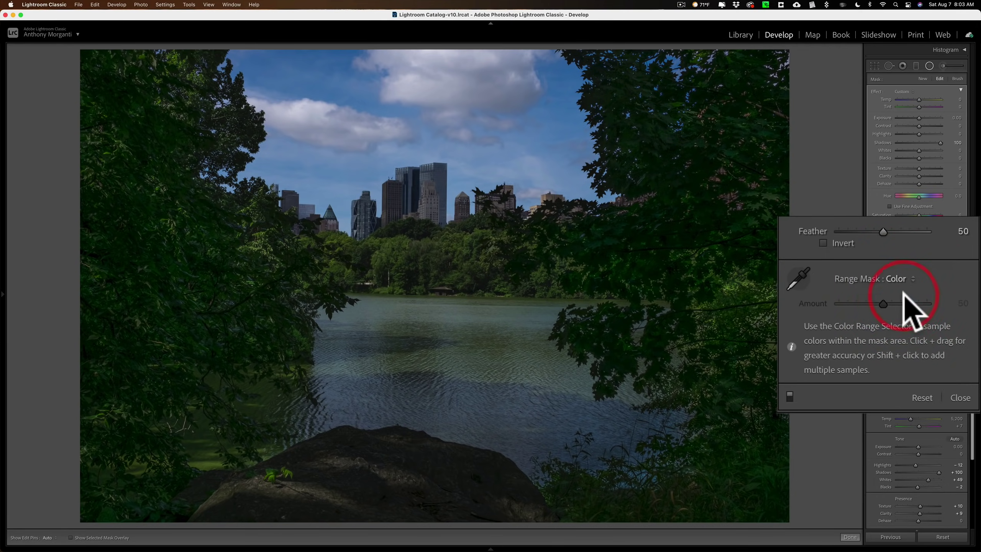
left_click(876, 296)
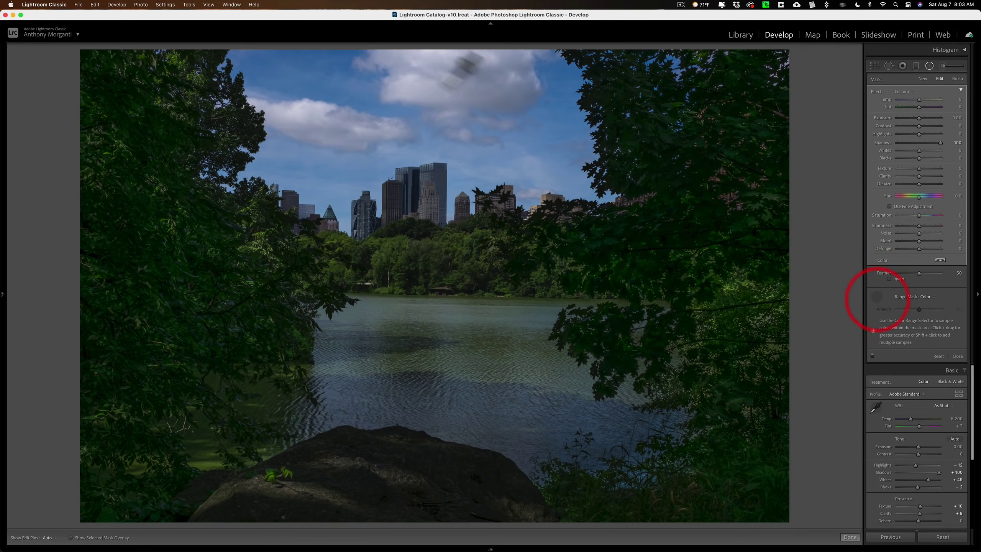
left_click(359, 100)
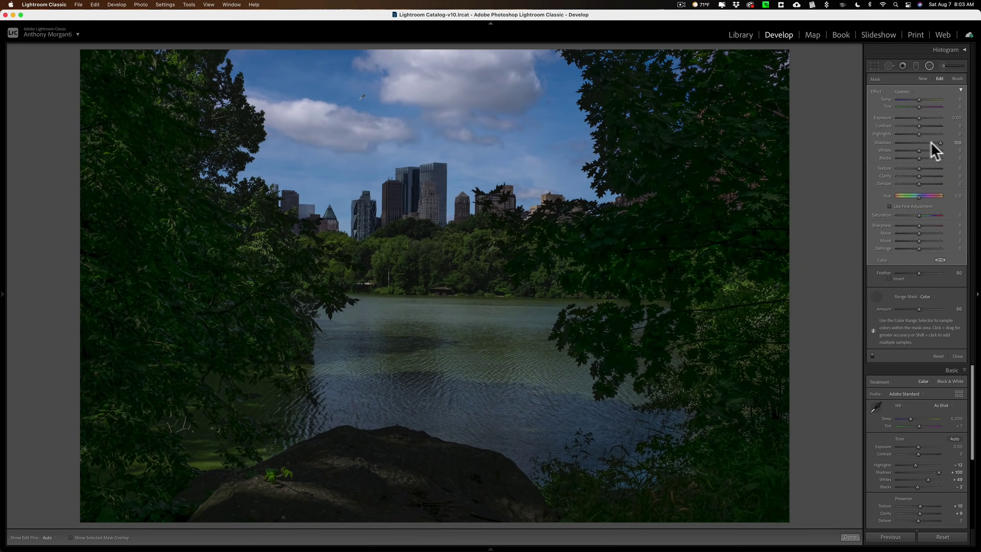
left_click_drag(938, 142, 957, 153)
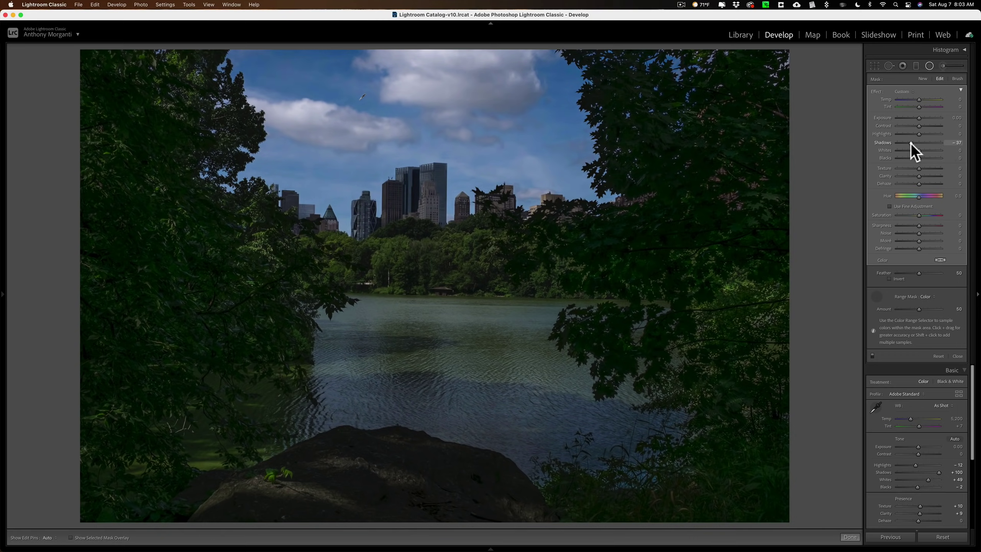
left_click(946, 144)
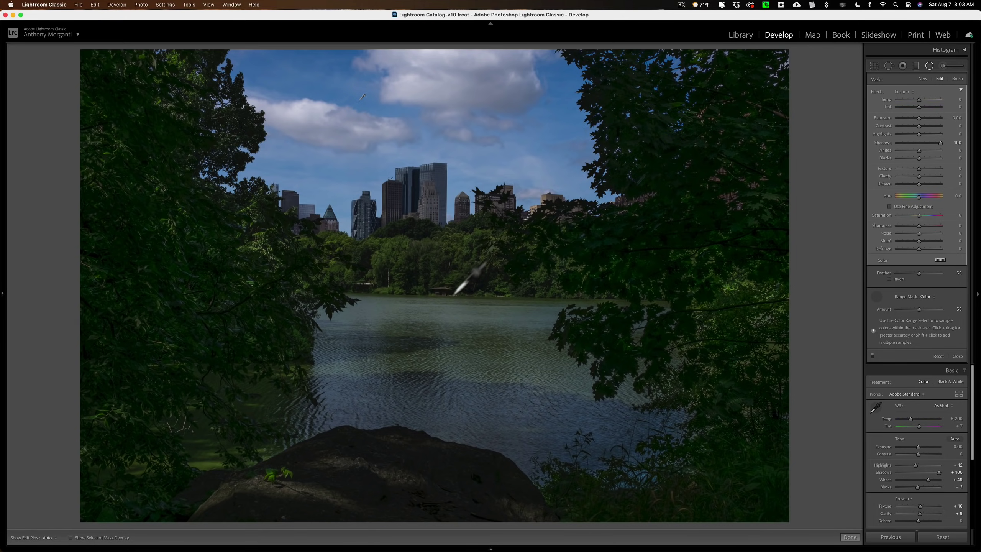
left_click(877, 296)
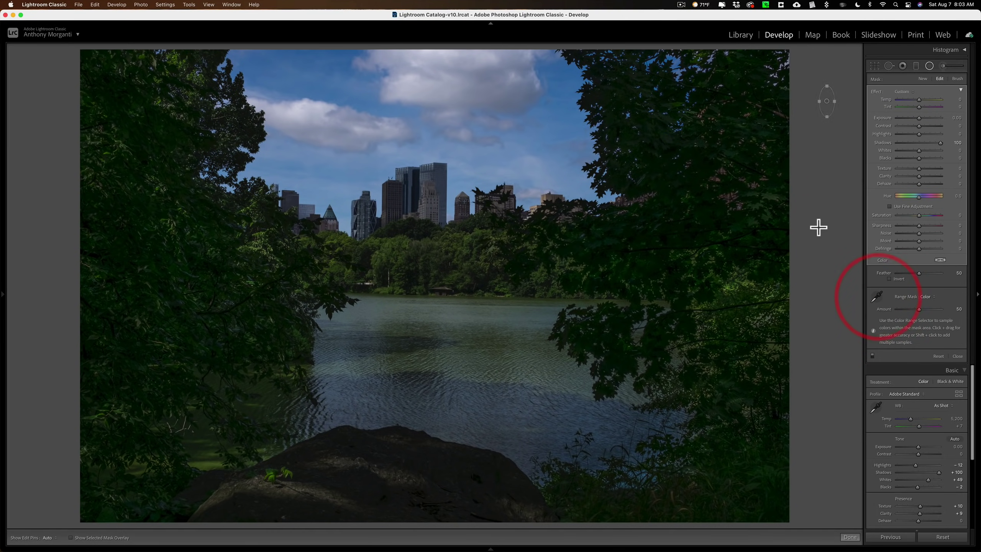